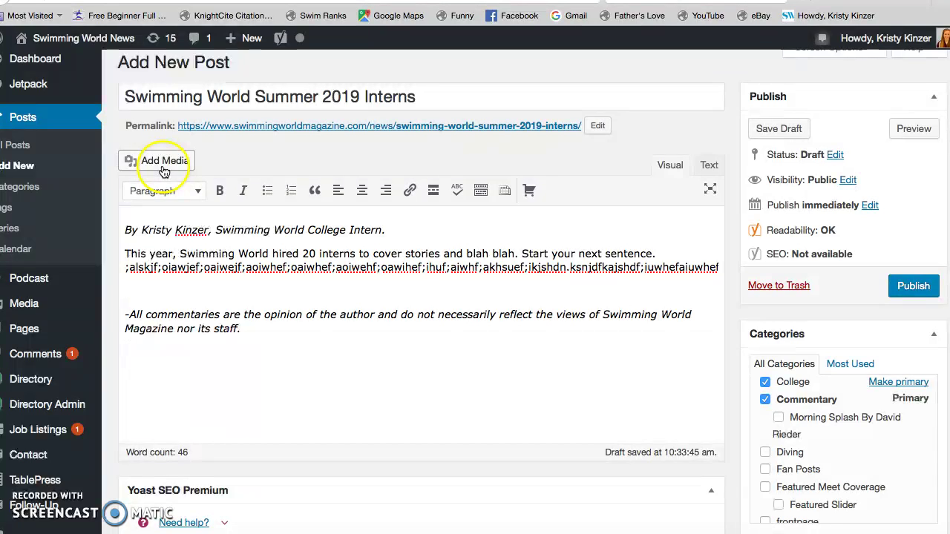
Step: Place the text cursor in the empty line above the commentary disclaimer and open the media library for adding an image
left_click(131, 291)
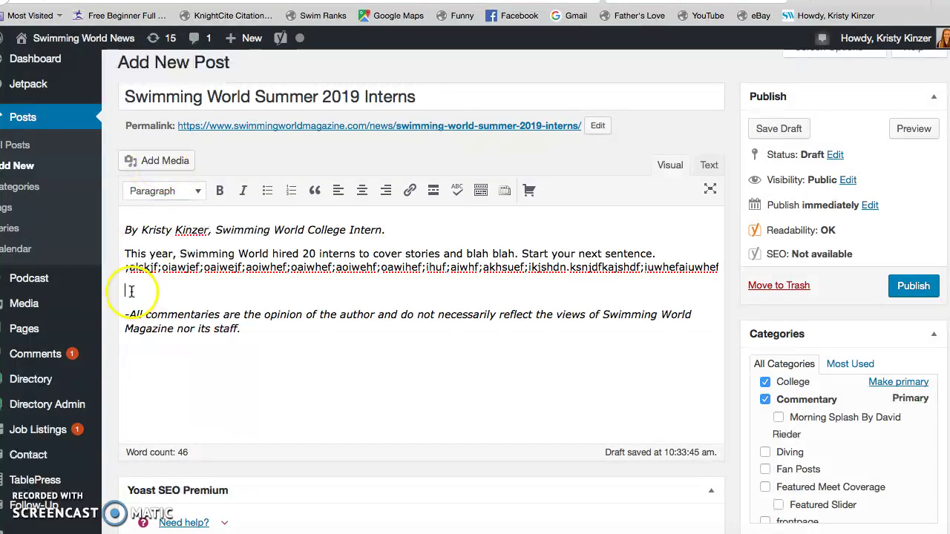
left_click(158, 160)
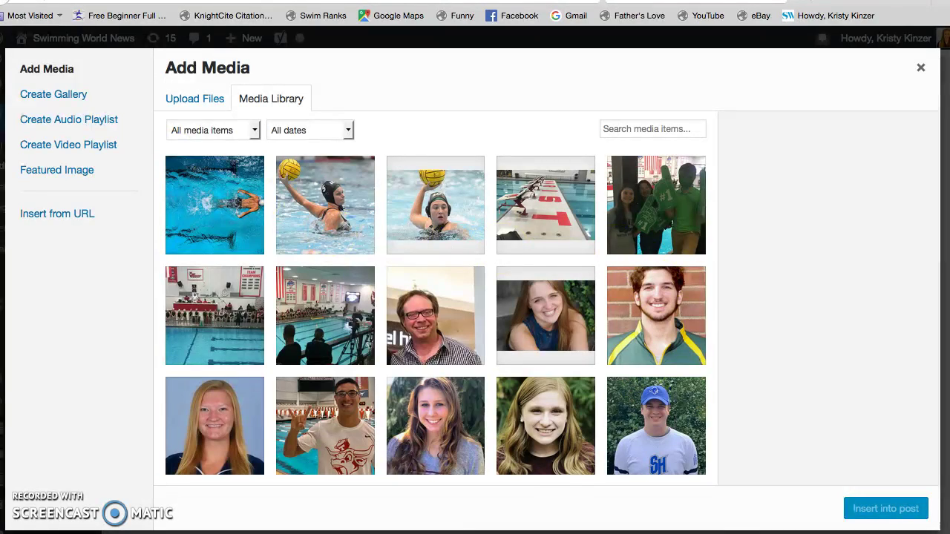
scroll(580, 270, "down", 10)
scroll(580, 270, "up", 10)
Step: Search the media library for "water polo" and select the first photo, a player raising the ball
left_click(667, 128)
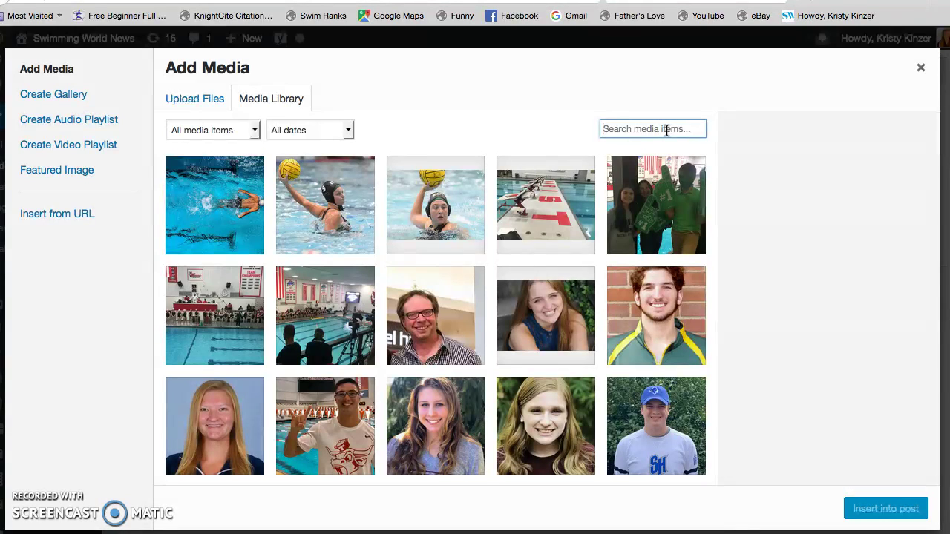
type("water polo")
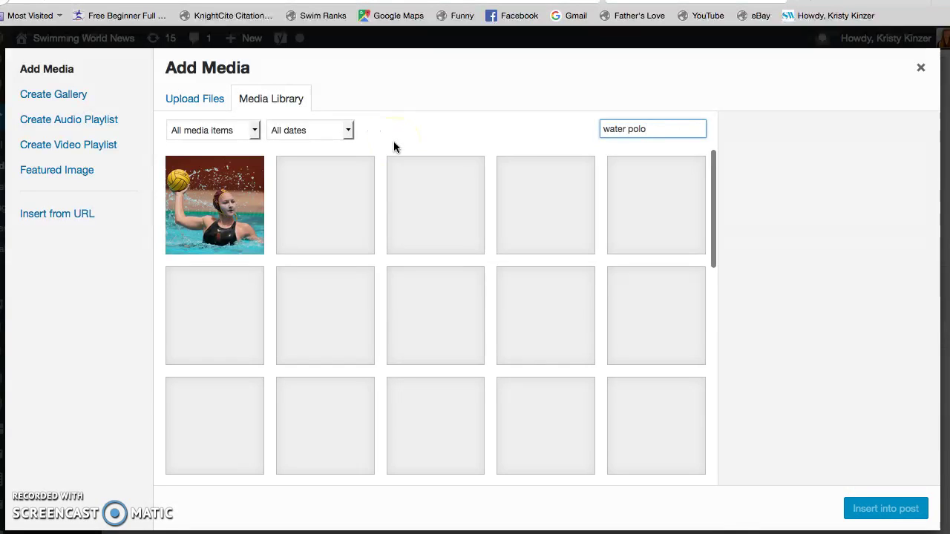
left_click(221, 233)
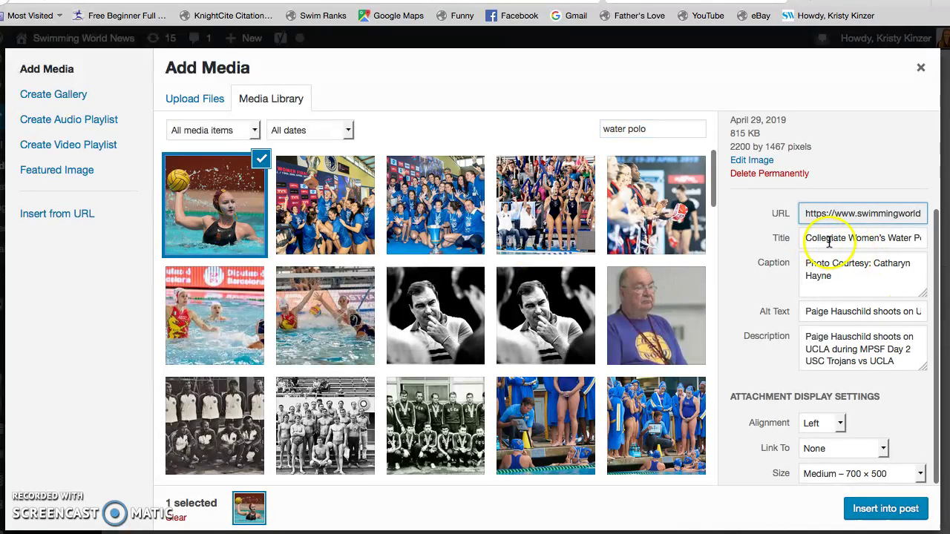
Step: Examine the selected water polo photo's title, file name, caption and other attachment details
left_click(905, 238)
type(": MP")
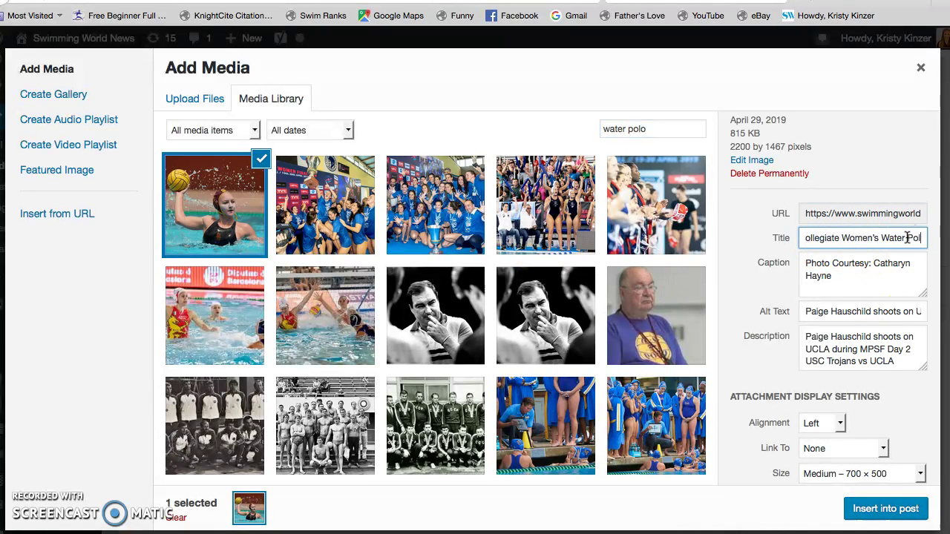
scroll(772, 228, "up", 3)
scroll(772, 228, "up", 1)
left_click(770, 230)
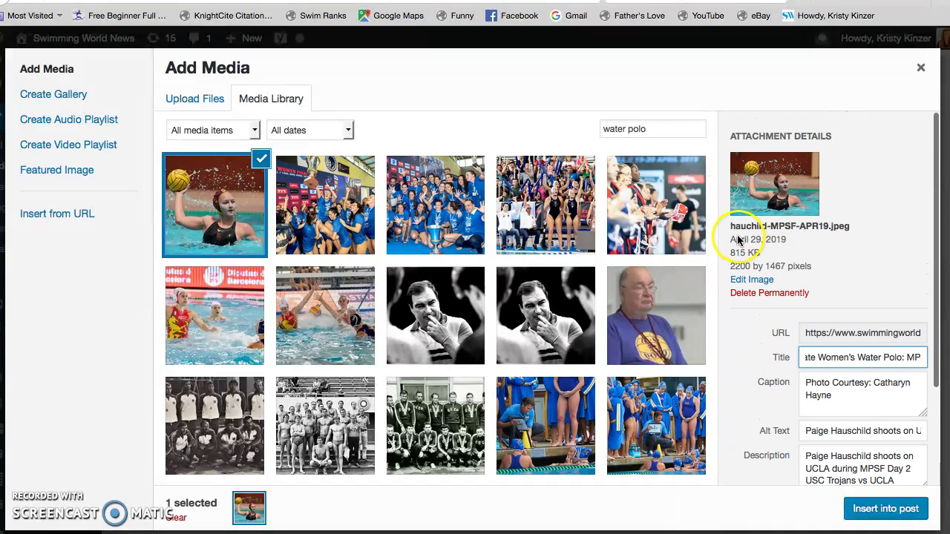
left_click(787, 232)
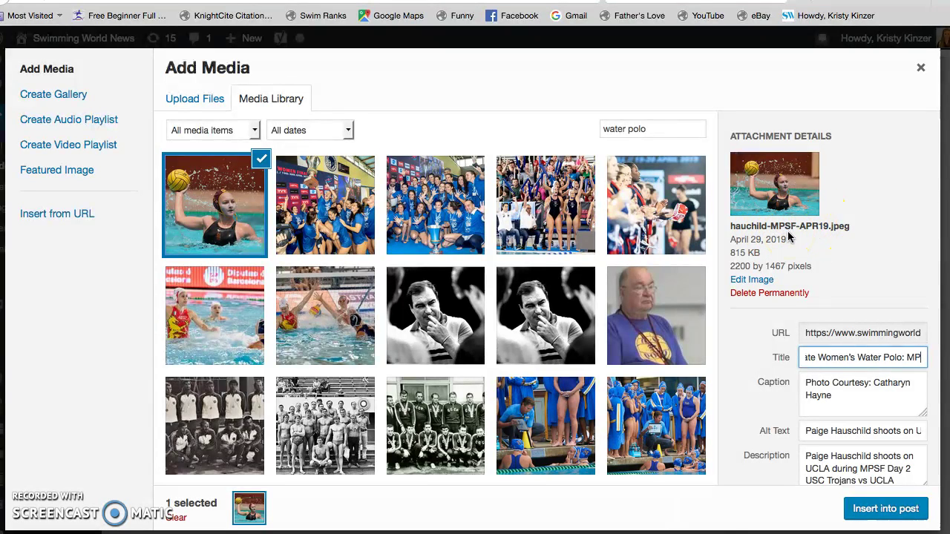
left_click(757, 237)
scroll(842, 368, "down", 3)
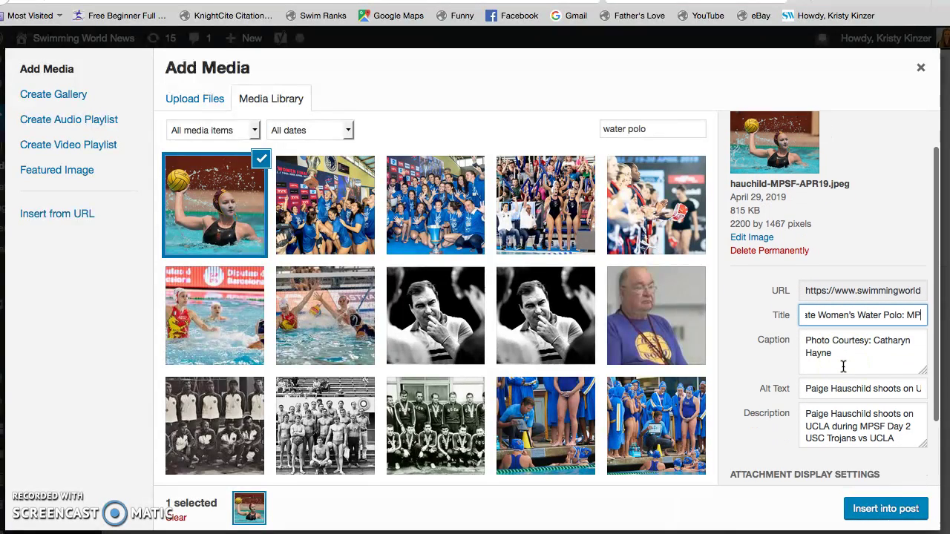
scroll(842, 367, "up", 3)
left_click(807, 377)
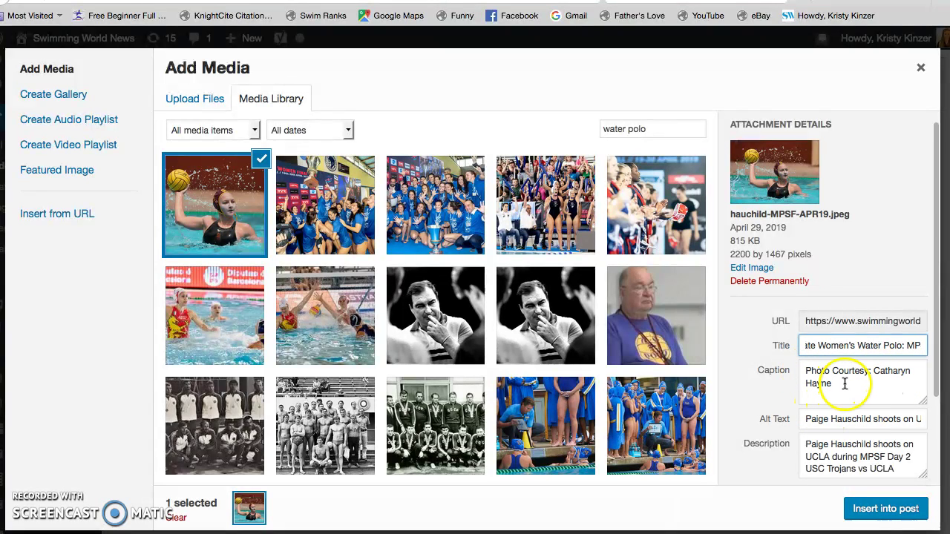
Step: Try adding "Pexels," before the photographer's name in the water polo photo's caption, and remove it again
left_click(869, 386)
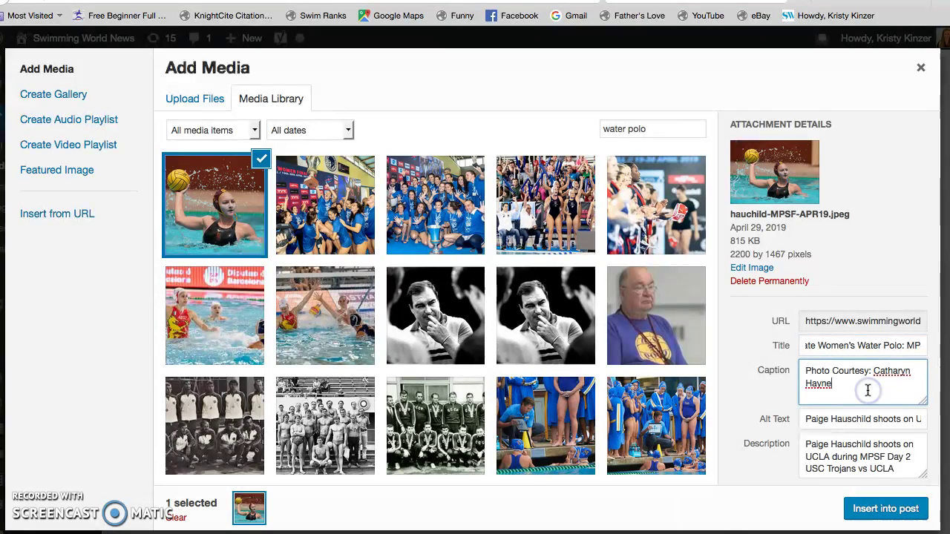
left_click(872, 373)
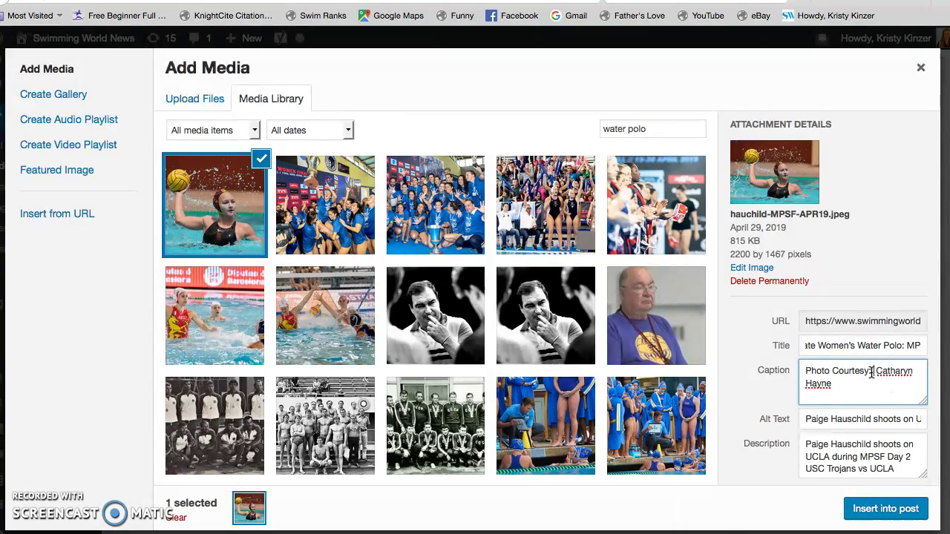
type("Pexels,")
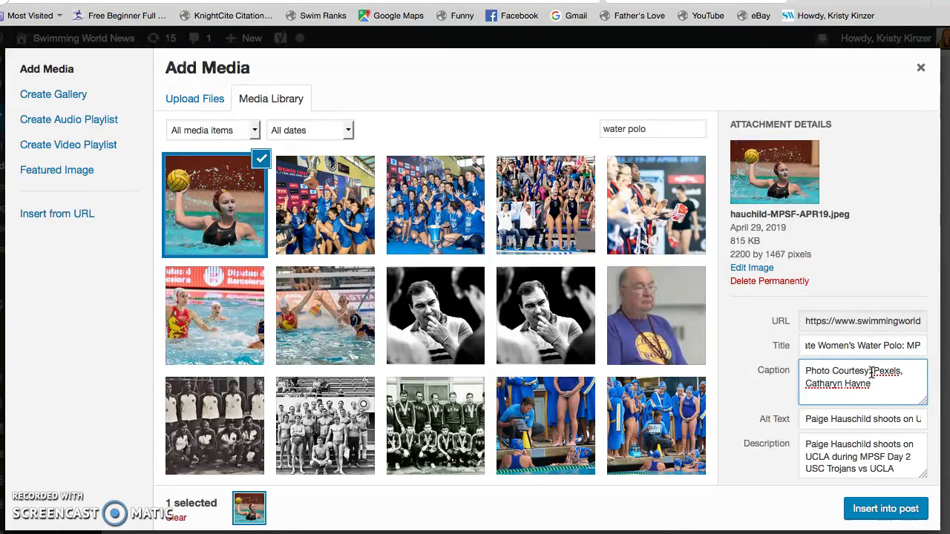
key("BackSpace")
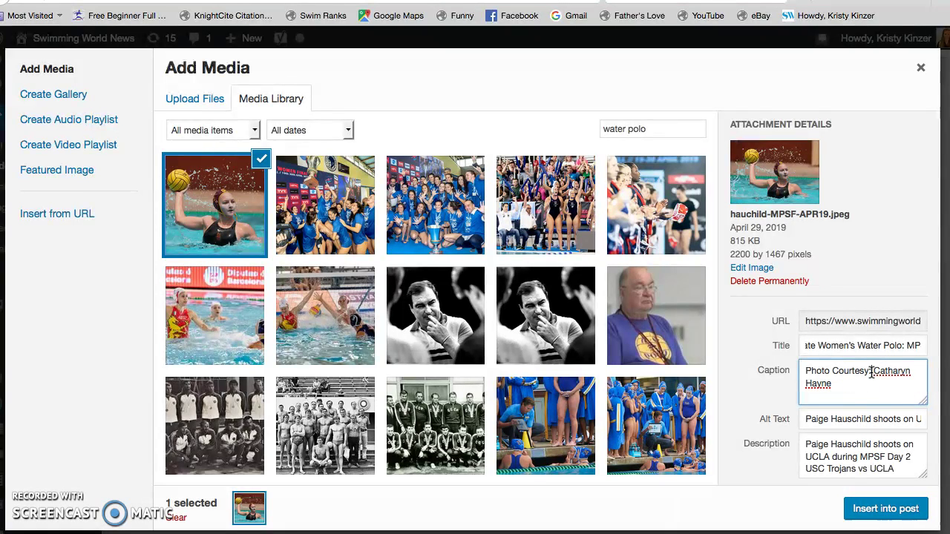
Step: Try a line break at the start of the water polo photo's description, and remove it again
scroll(847, 342, "down", 2)
left_click(809, 380)
key("super+Down")
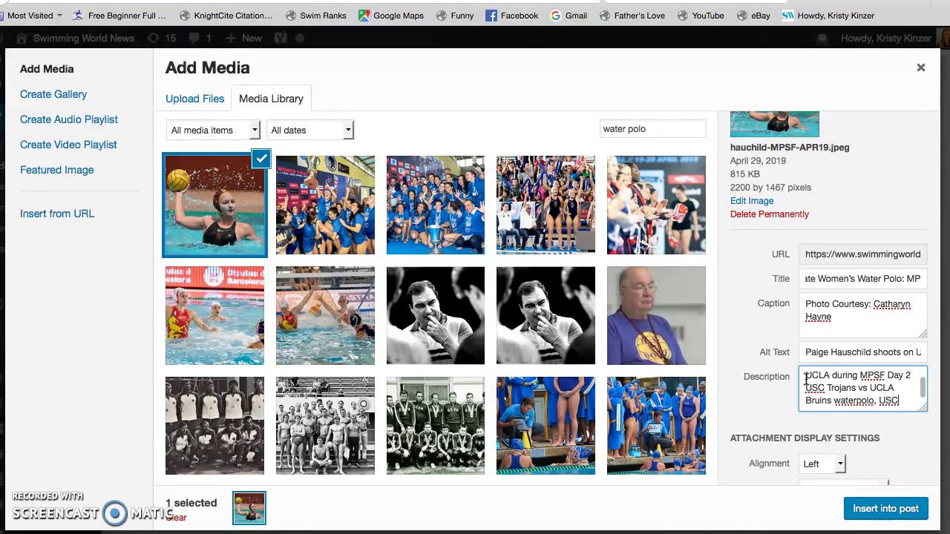
key("super+Up")
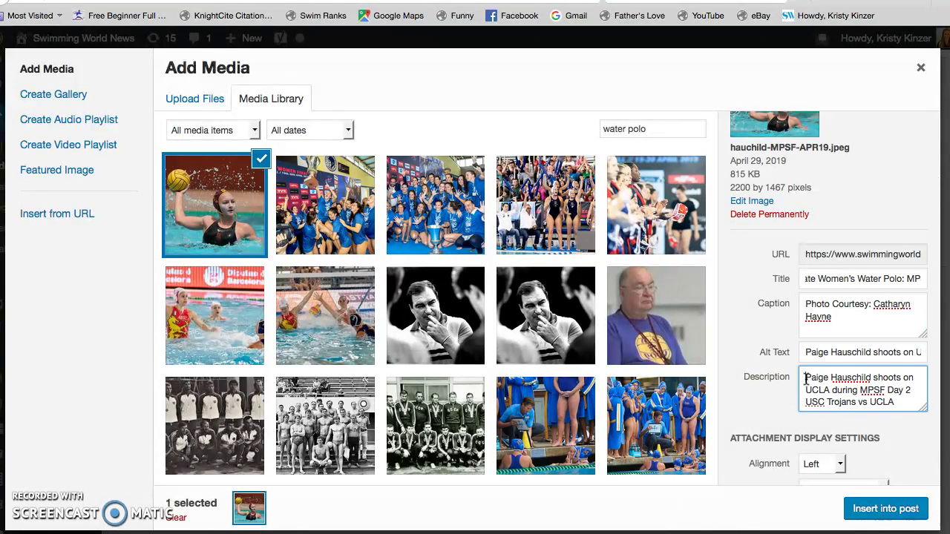
key("Return")
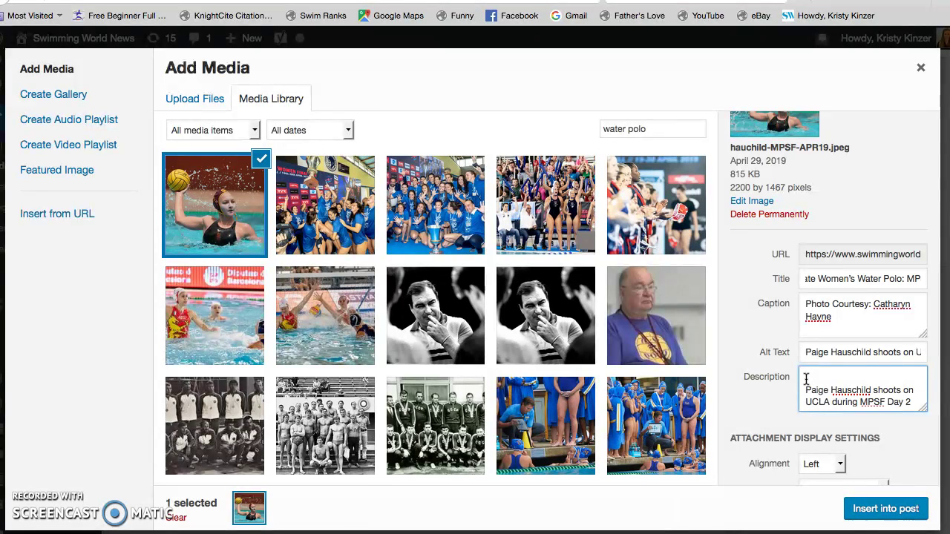
scroll(805, 380, "down", 1)
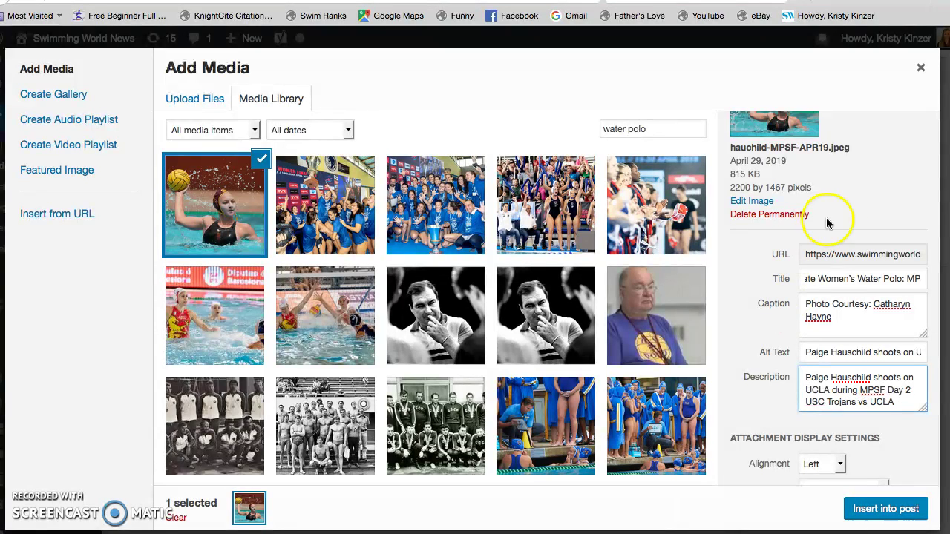
Step: Open the water polo photo for image editing, check the scale, crop and thumbnail settings, and close the editor
scroll(835, 205, "up", 3)
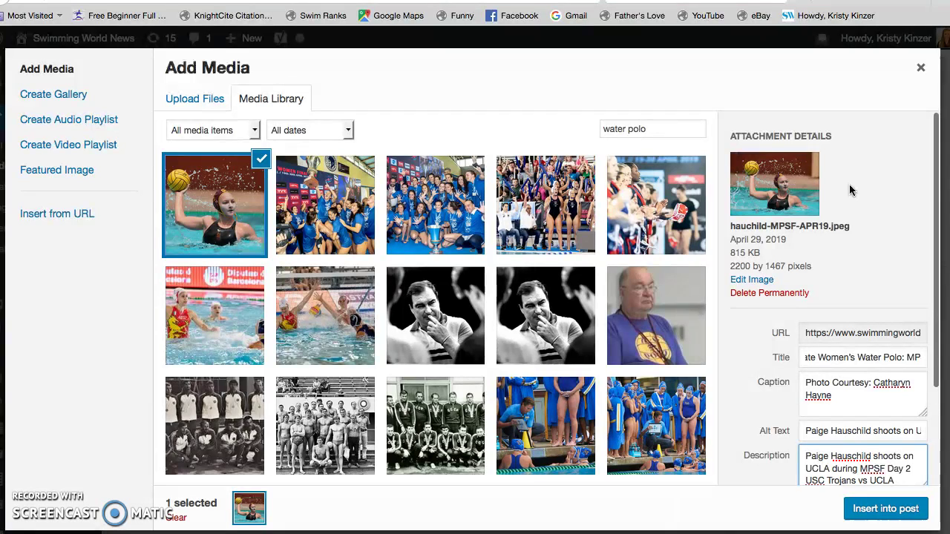
left_click(753, 281)
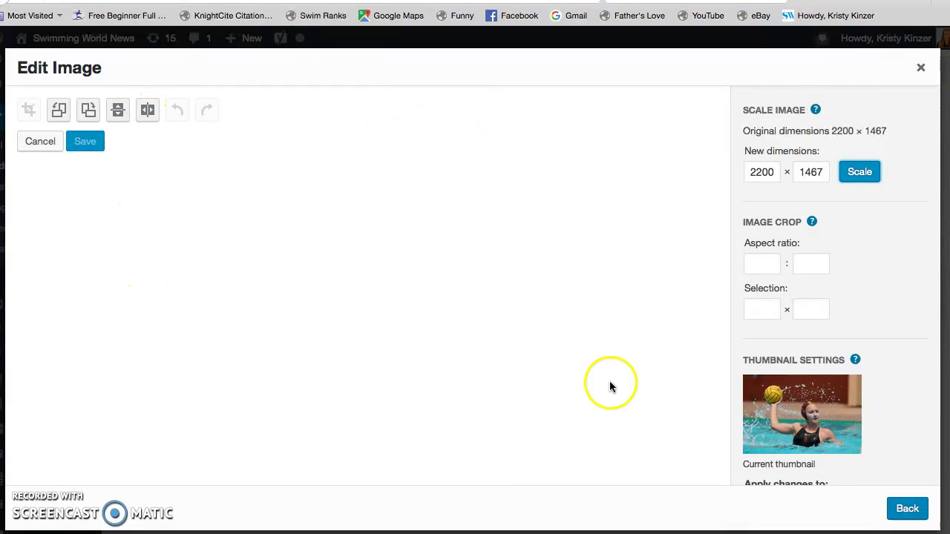
scroll(786, 275, "down", 2)
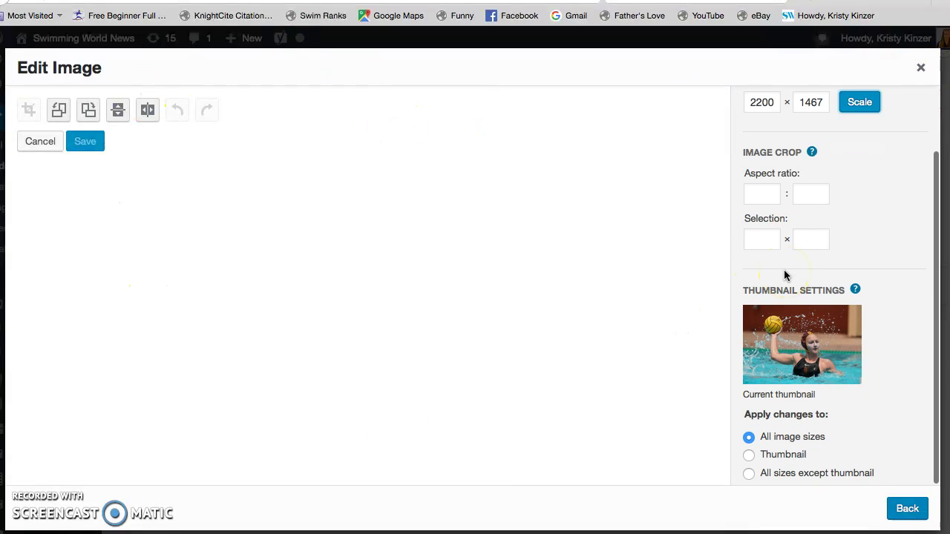
scroll(786, 275, "up", 2)
left_click(921, 68)
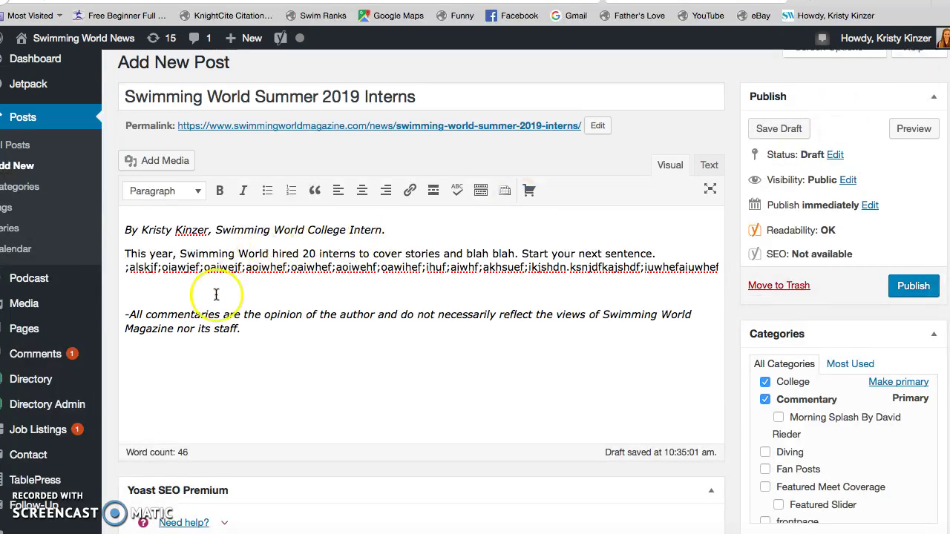
Step: Reopen the media dialog, leave the image editor for the library, and clear the search term
left_click(162, 162)
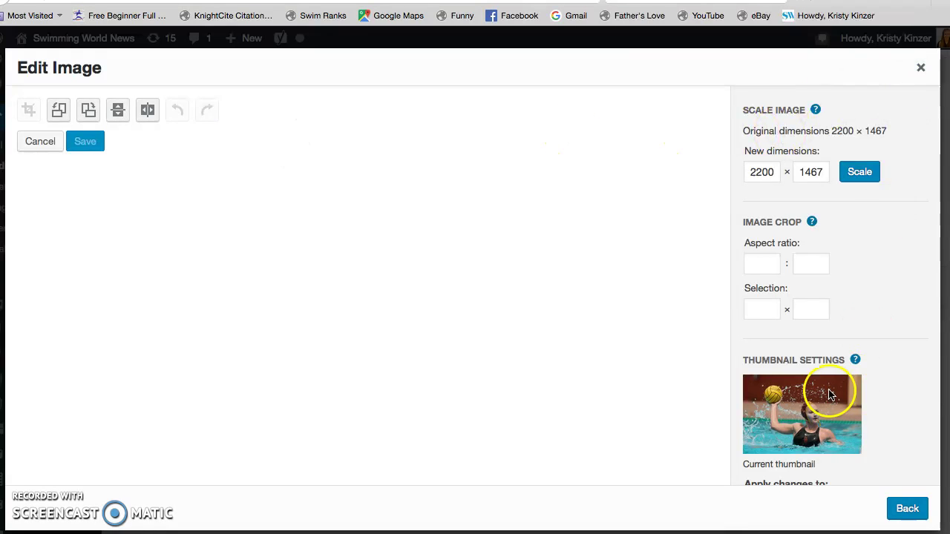
left_click(909, 506)
left_click(638, 129)
key("super+a")
key("BackSpace")
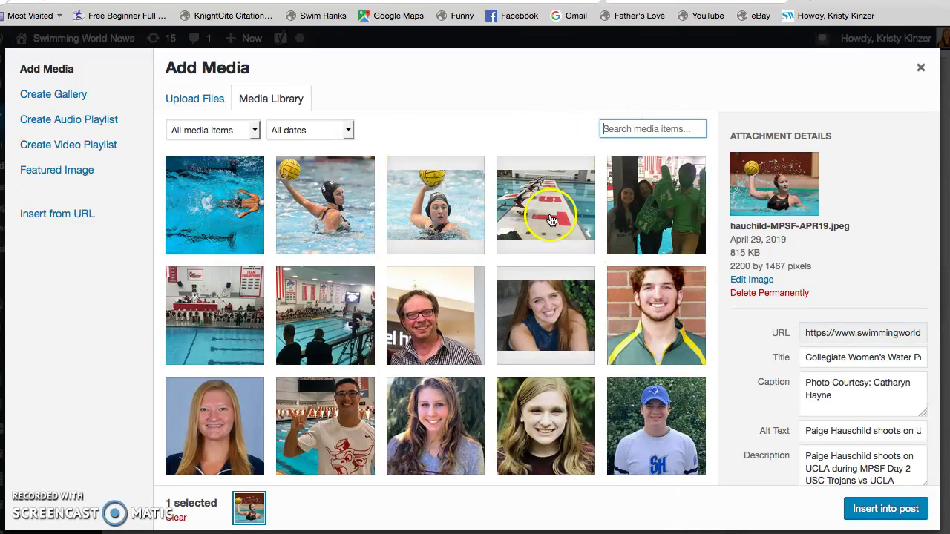
Step: Select the swimmer photo action-athlete-blue-pexels.jpg in the media library and review its attachment details
scroll(490, 288, "down", 3)
scroll(490, 288, "up", 5)
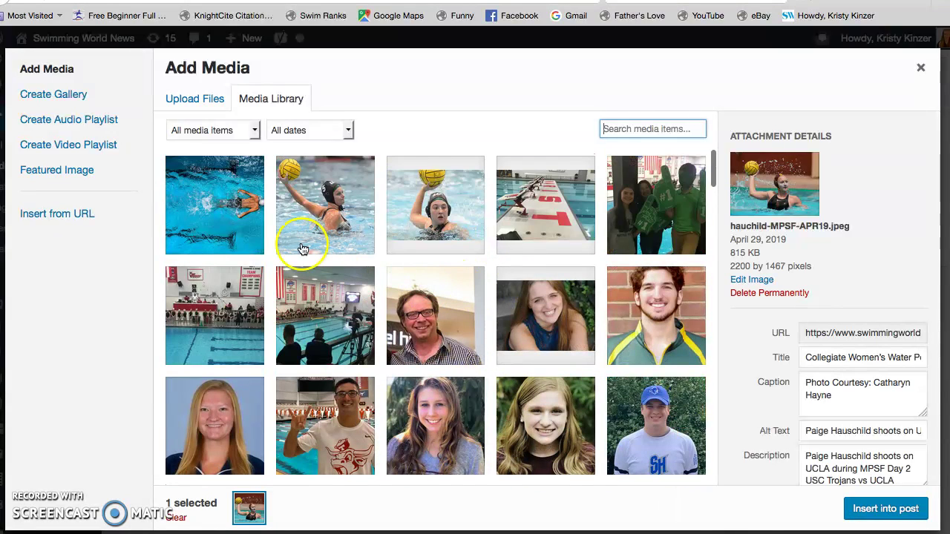
left_click(217, 214)
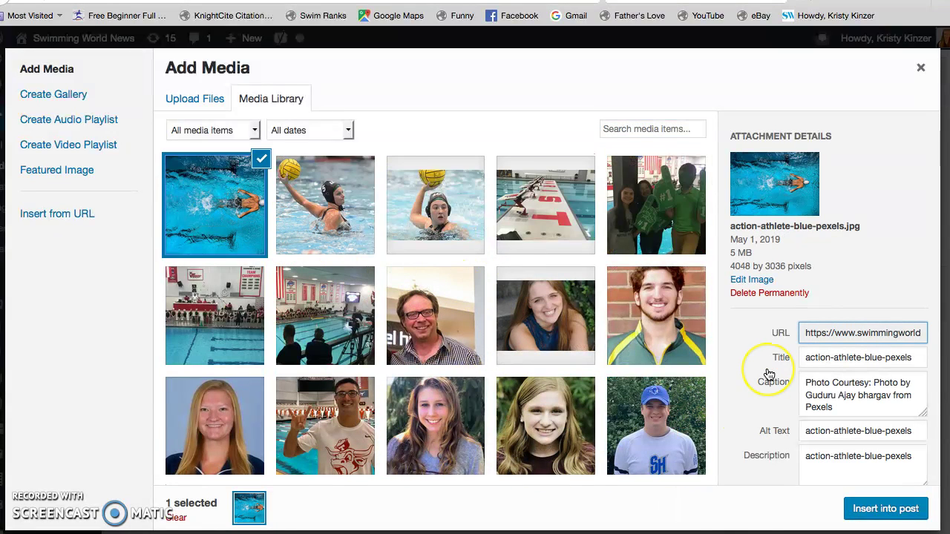
scroll(765, 375, "down", 3)
scroll(769, 375, "up", 3)
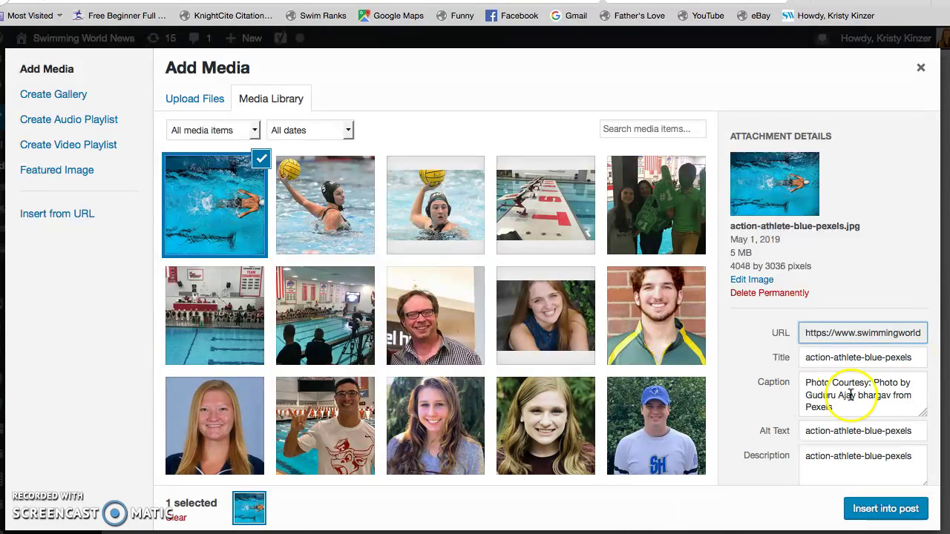
Step: Remove "Photo by" from the swimmer photo's caption and capitalise the photographer's surname
left_click_drag(909, 385, 875, 385)
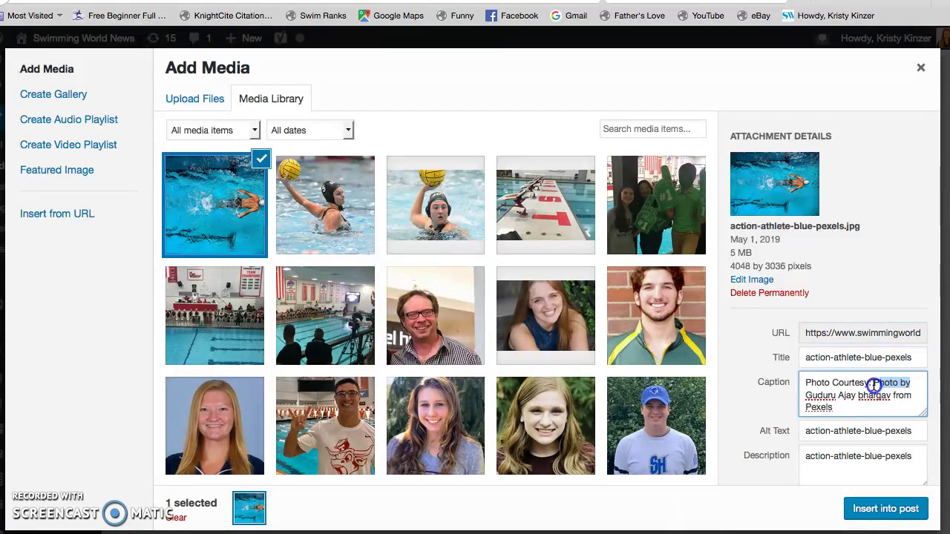
key("BackSpace")
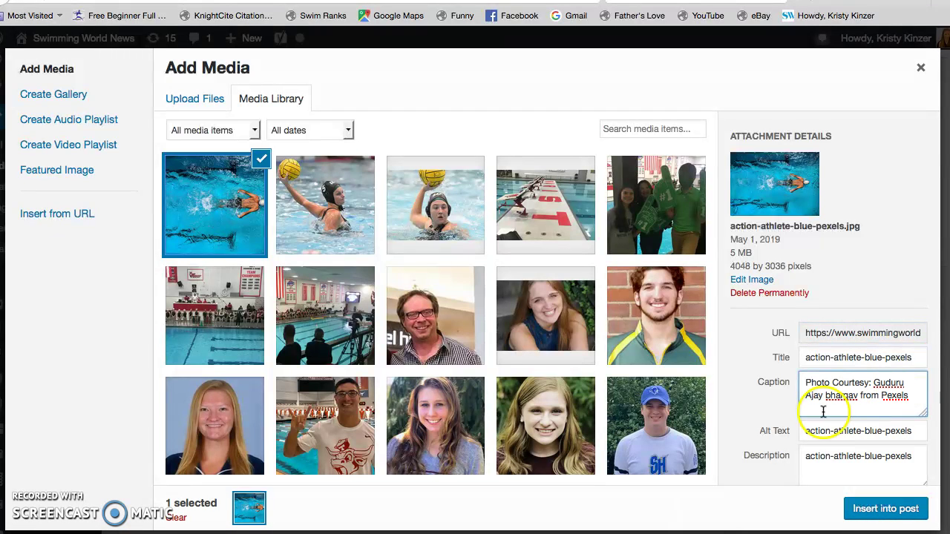
left_click(859, 395)
type(",")
left_click(830, 397)
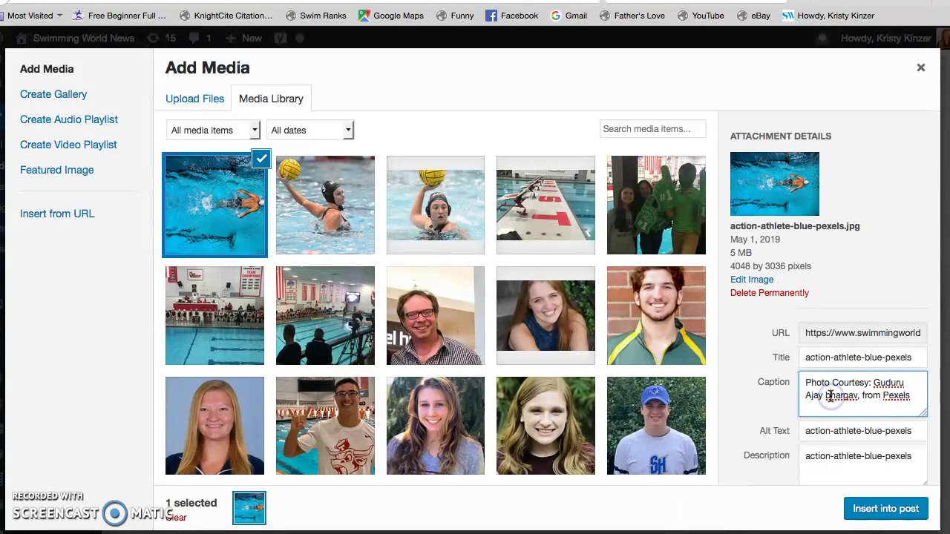
Step: Put "Pexels," before the photographer's name in the caption and delete the trailing "from Pexels" with its comma
left_click(875, 383)
type("Pexels,")
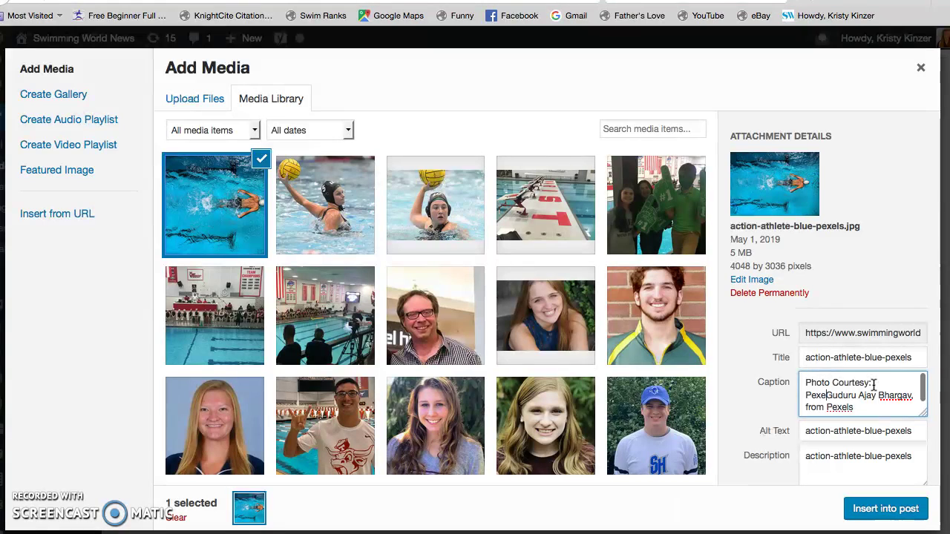
left_click_drag(895, 407, 904, 397)
key("BackSpace")
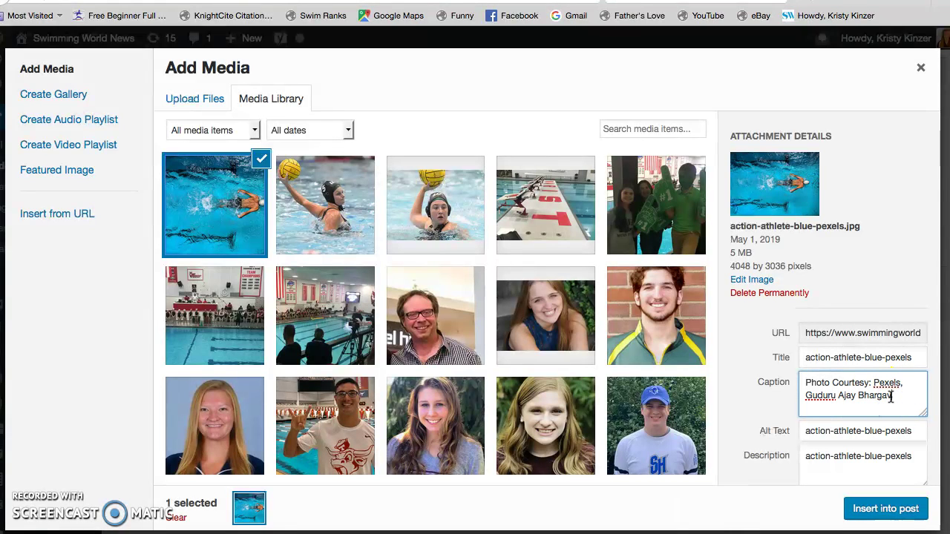
Step: Keep the swimmer photo's size at Medium – 700 × 500 and insert it into the post
scroll(894, 410, "down", 3)
scroll(894, 412, "down", 1)
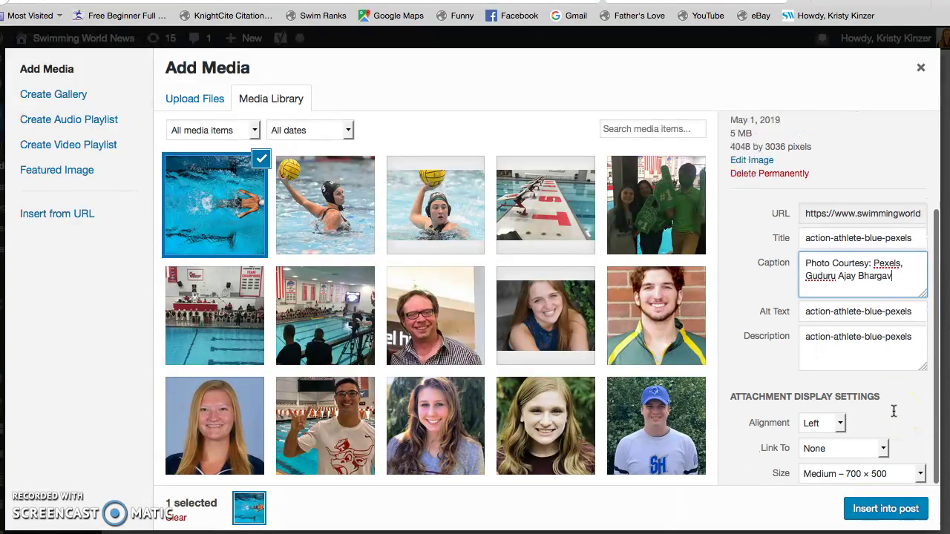
left_click(839, 476)
left_click(844, 478)
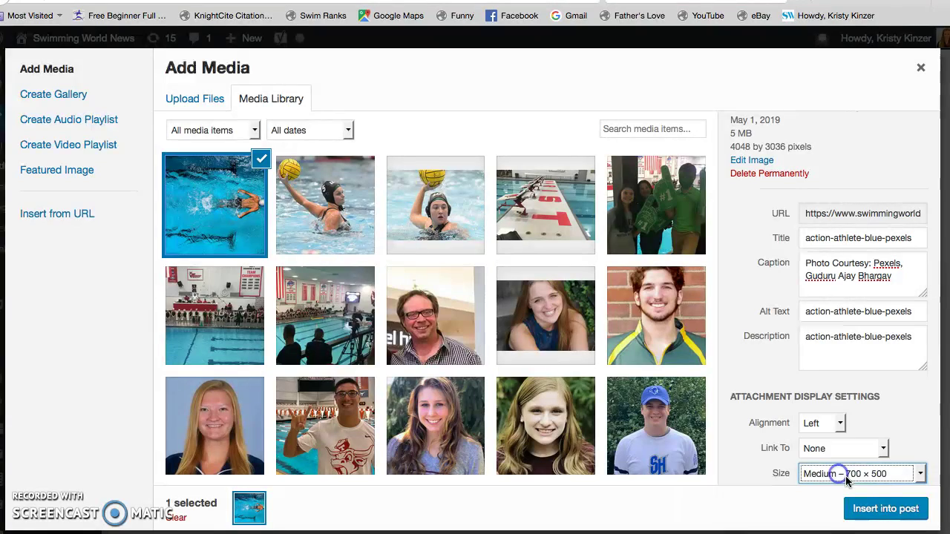
left_click(867, 511)
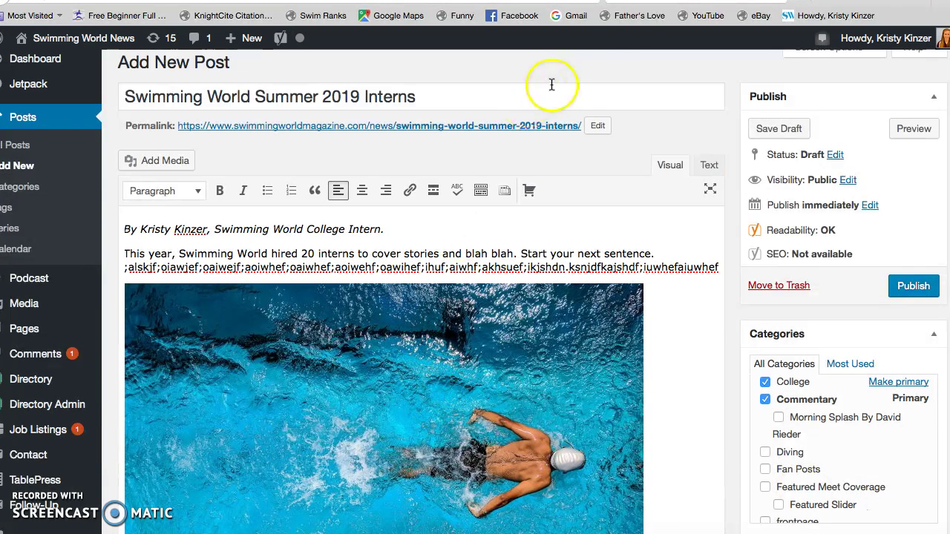
Step: Centre-align the inserted swimmer photo and look over the photo, its caption and the surrounding text in the post
scroll(490, 276, "down", 5)
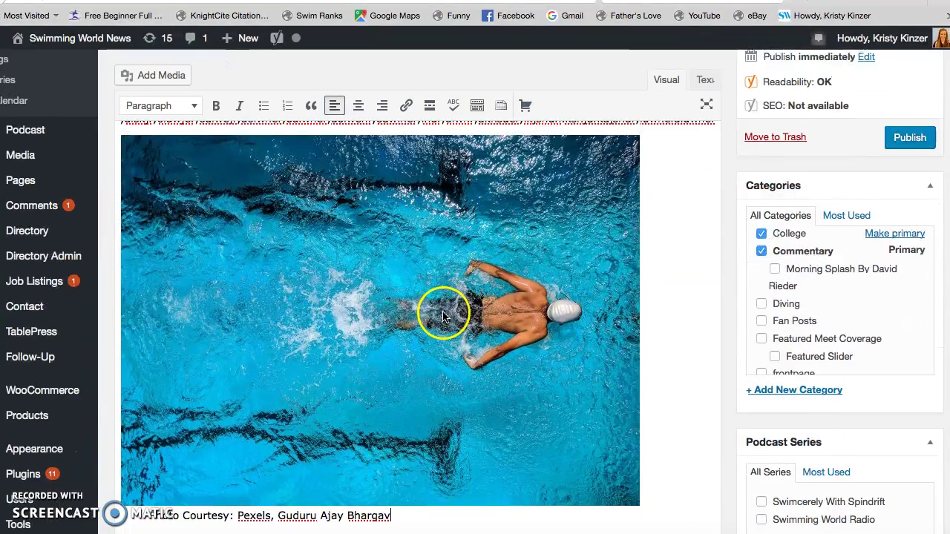
scroll(443, 315, "up", 2)
left_click(443, 315)
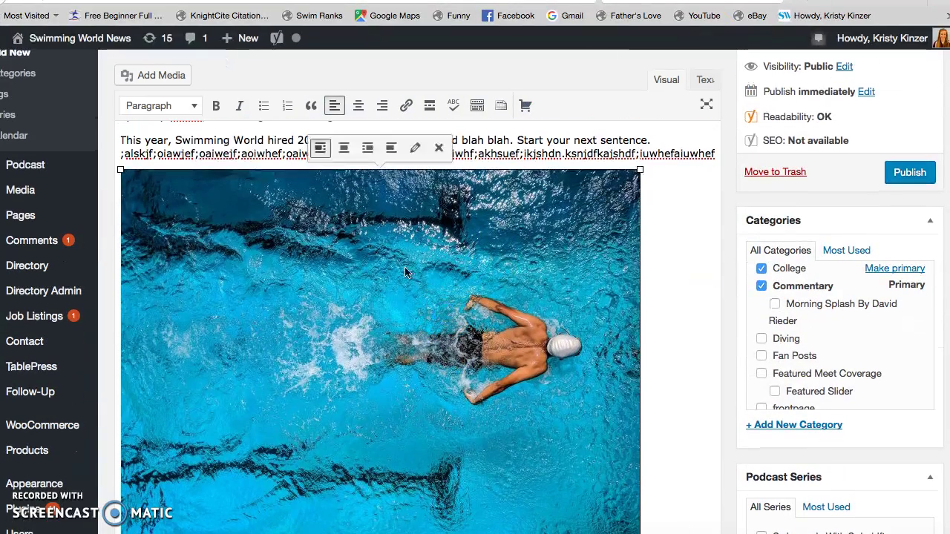
left_click(344, 149)
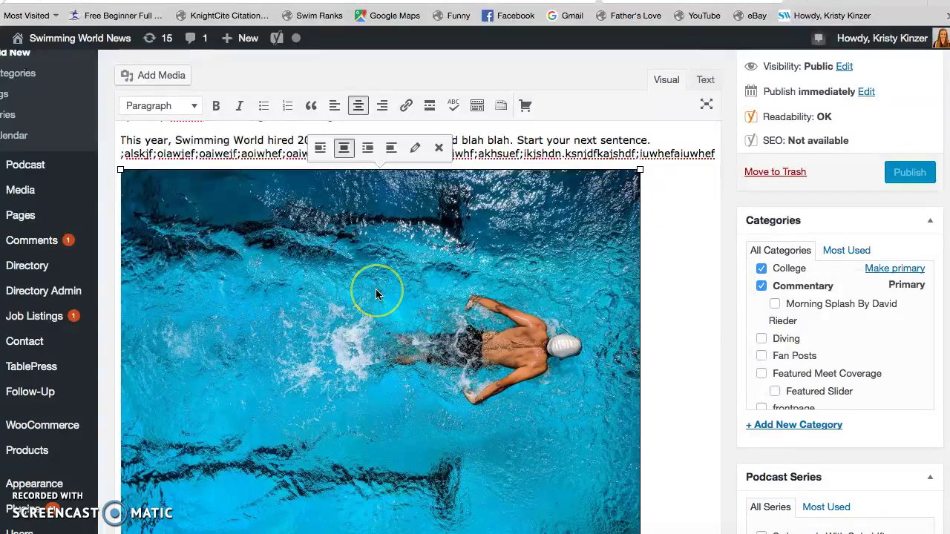
left_click(437, 261)
scroll(440, 284, "up", 2)
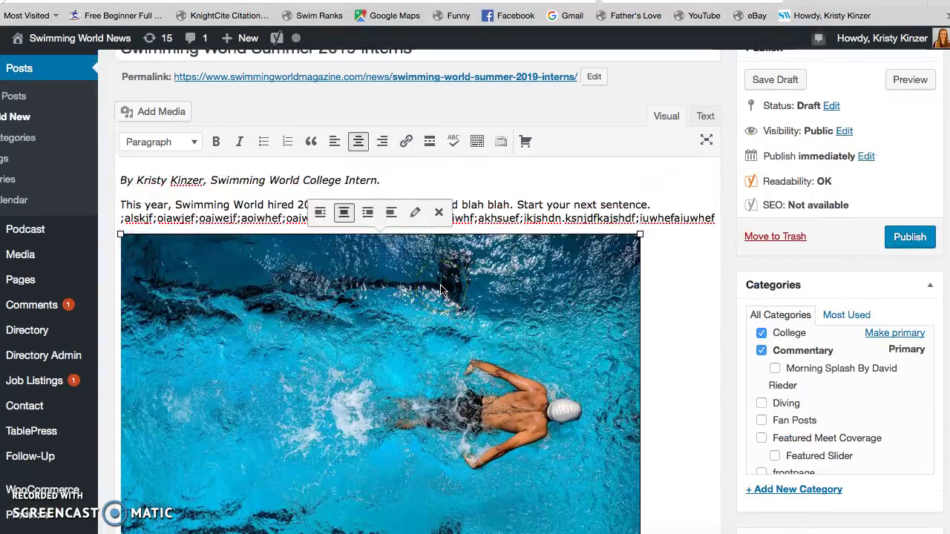
scroll(440, 289, "down", 4)
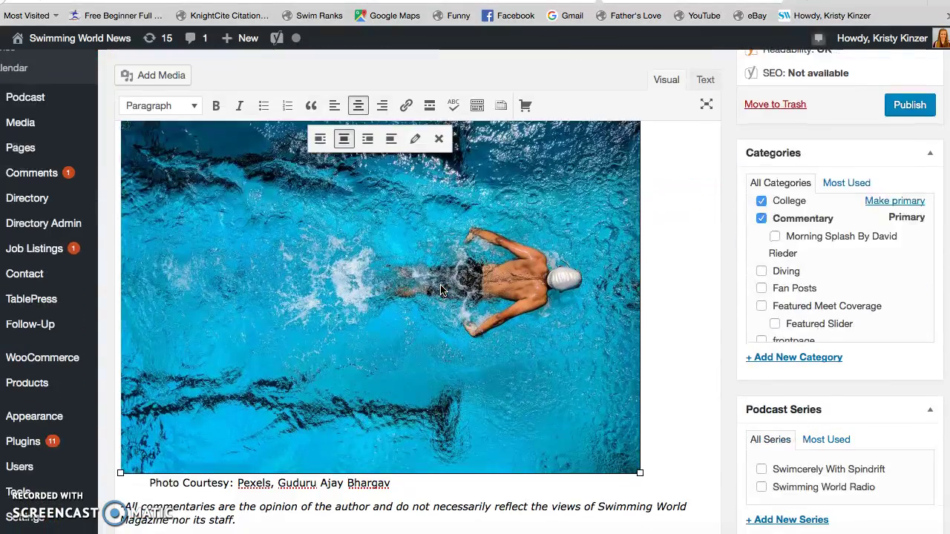
scroll(441, 289, "up", 3)
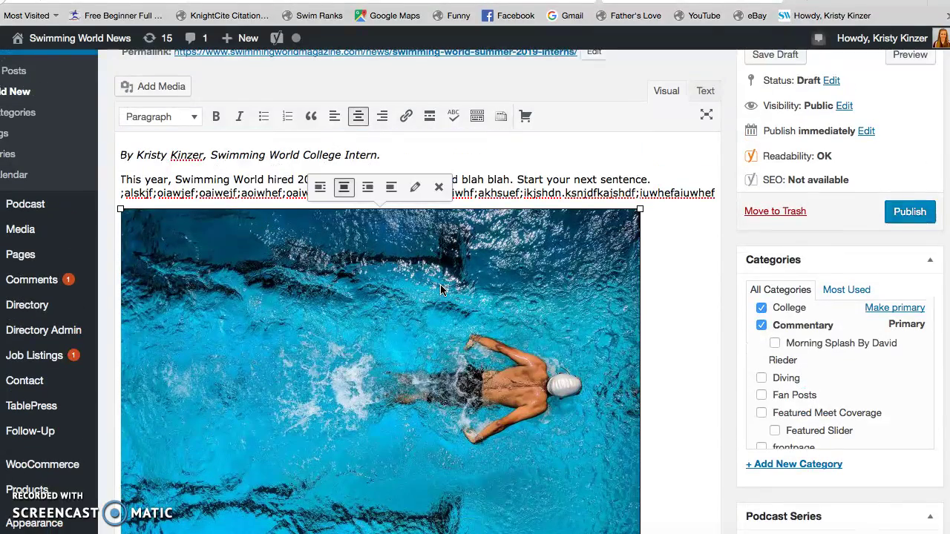
scroll(441, 284, "down", 1)
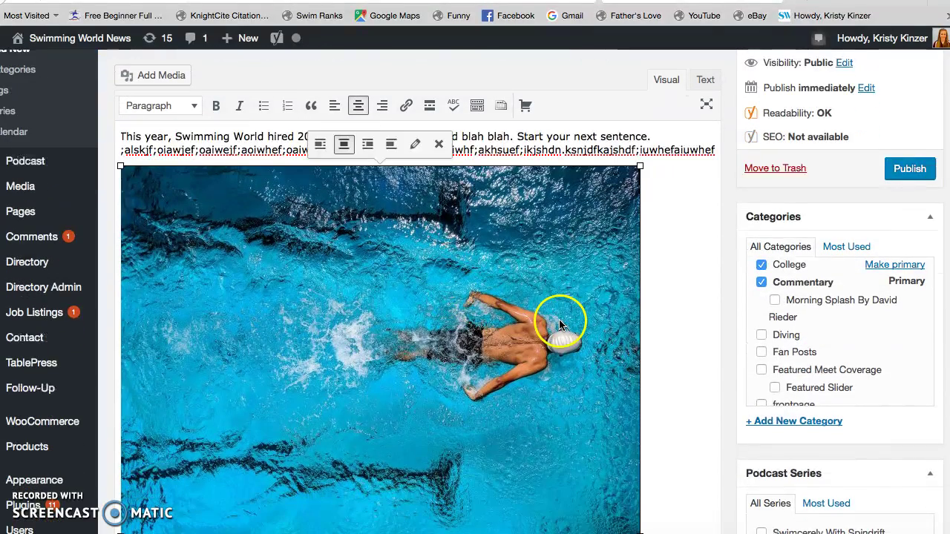
Step: Shrink the swimmer photo proportionally from its corner to about 335 × 239 px
scroll(560, 325, "down", 2)
left_click_drag(637, 473, 364, 364)
left_click(462, 212)
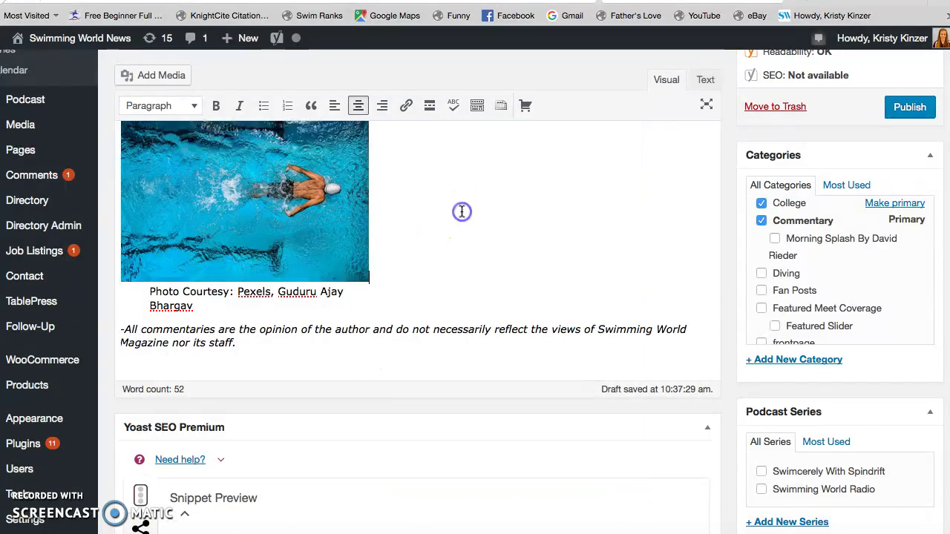
scroll(462, 211, "up", 3)
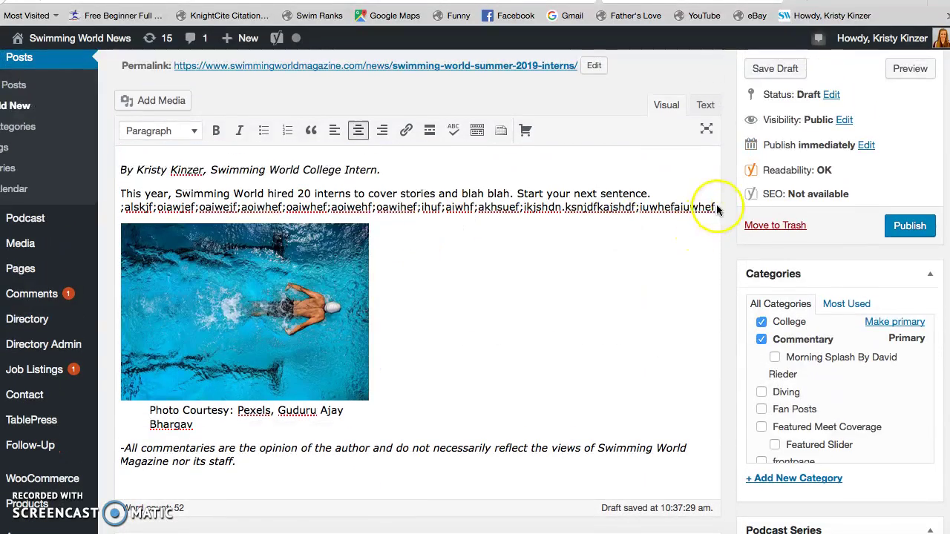
Step: Add another line of random filler text beginning "la;ksjf;oaijwe" to the end of the paragraph above the swimmer photo
left_click(715, 208)
type("la;ksjf;oaijwe;oaiwjef;oaiwjef;oaiwje")
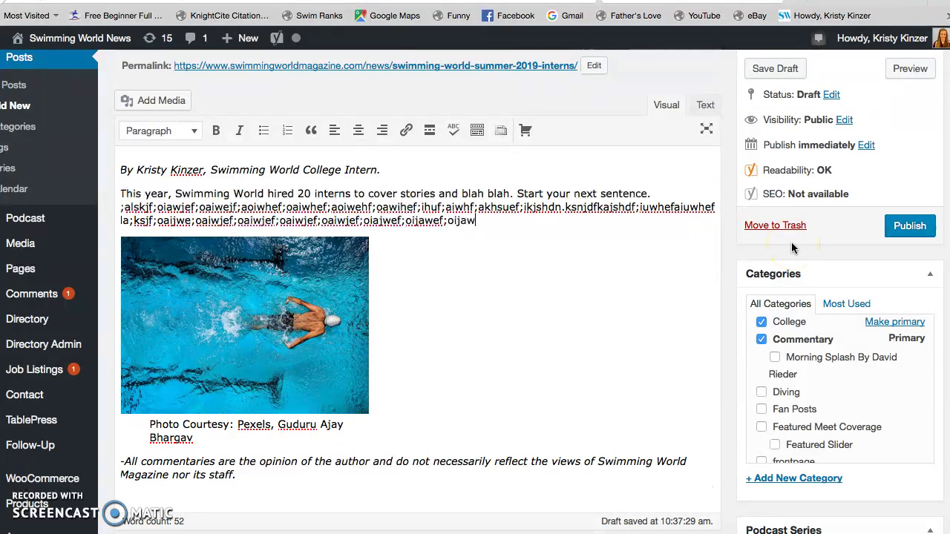
type("f;oaiwjef;oiajwef;oijawef;oijawe;foijaw;efoijawe;ofijaw;oiefj")
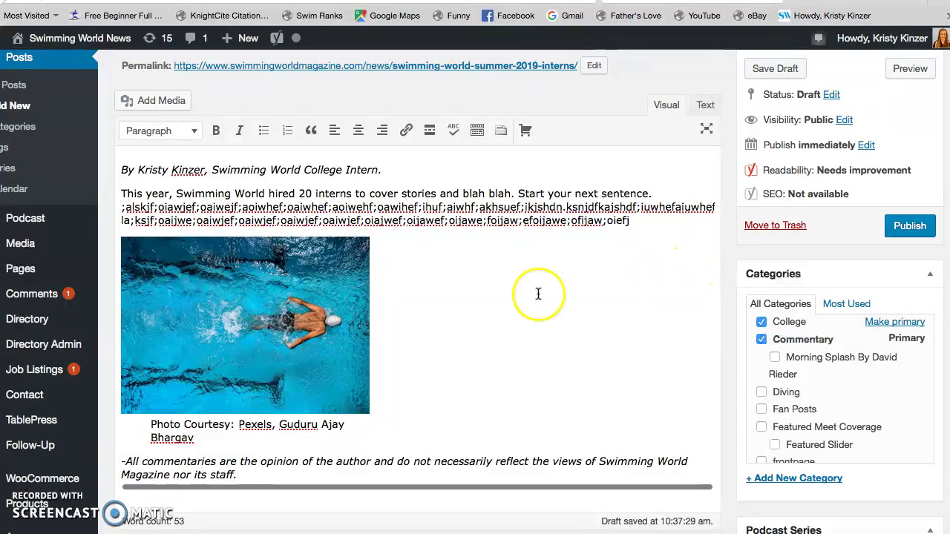
Step: Left-align the swimmer photo and preview the post to examine how the text wraps around it
left_click(286, 324)
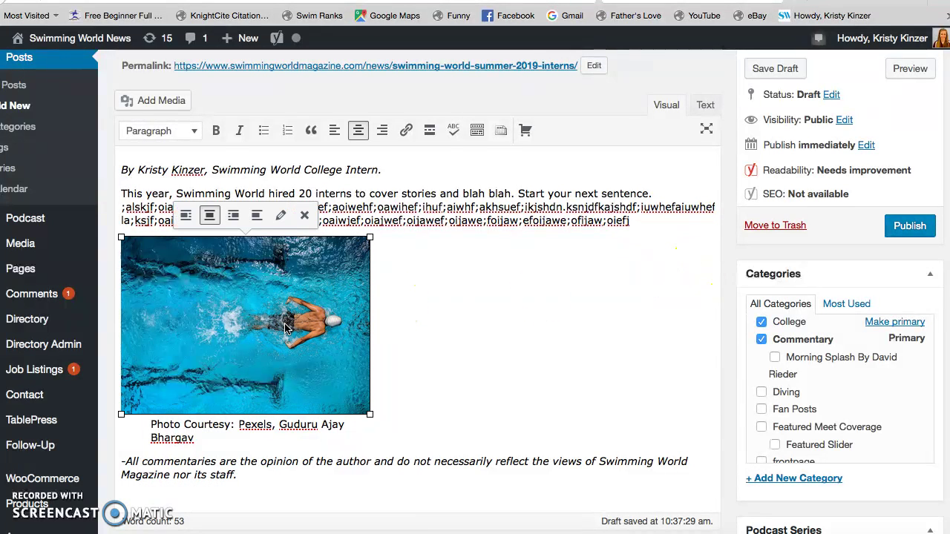
left_click(187, 217)
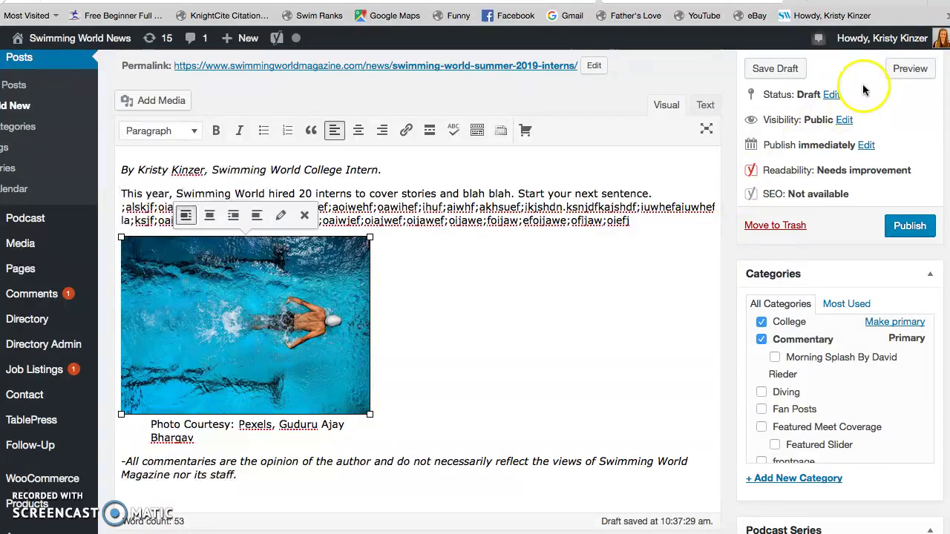
left_click(899, 73)
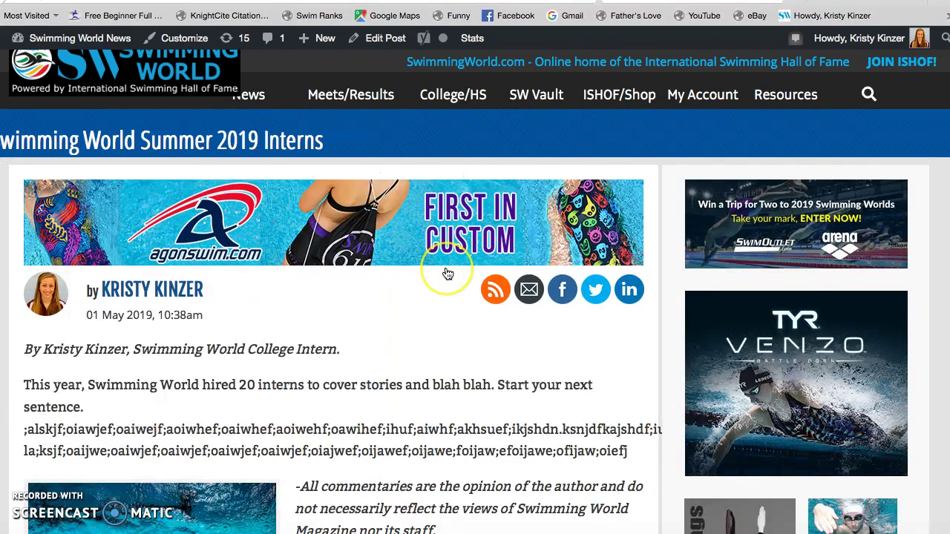
scroll(448, 274, "down", 3)
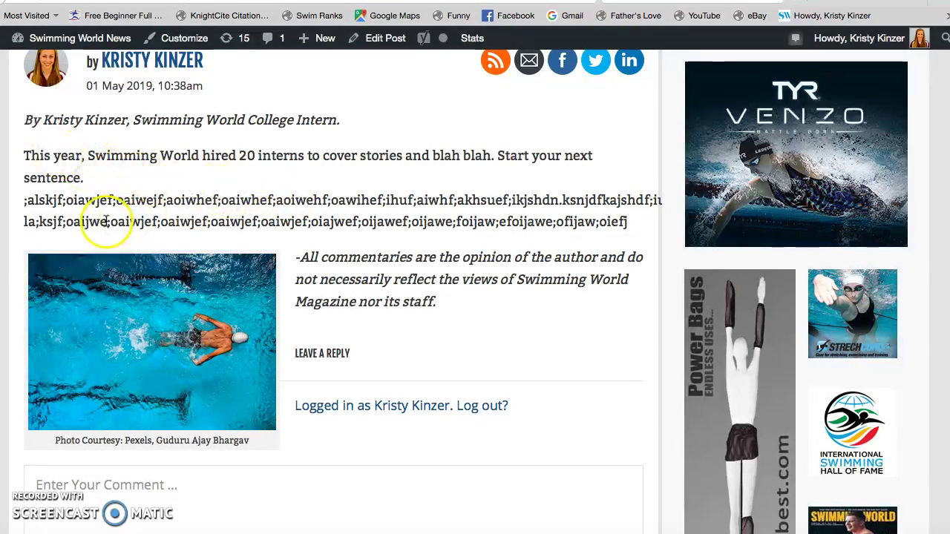
scroll(284, 220, "down", 1)
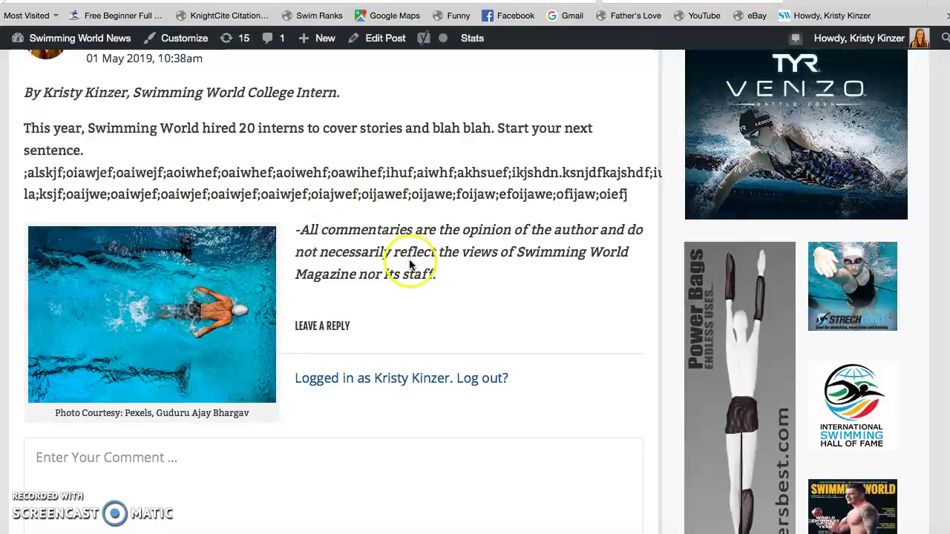
scroll(409, 264, "up", 5)
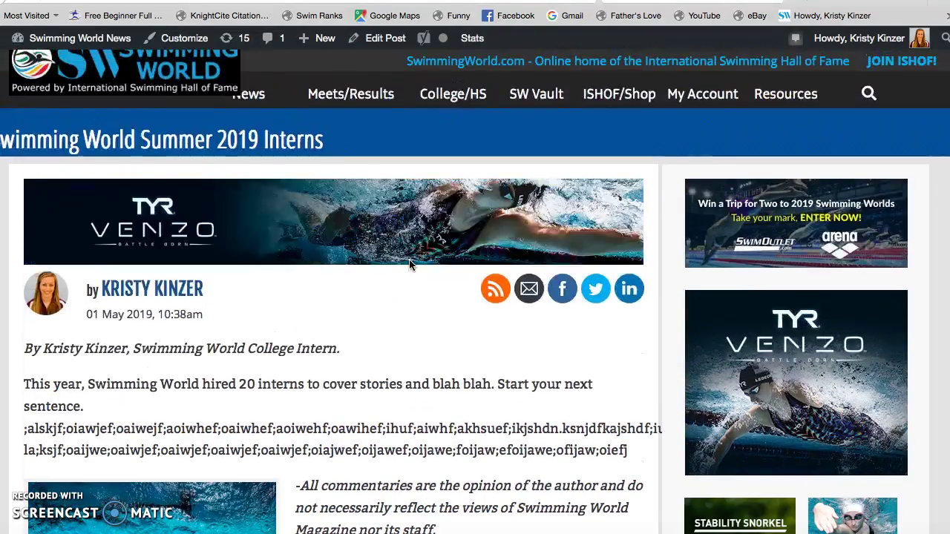
Step: Back in the post editor, edit the swimmer photo's details to size Medium – 700 × 500 with Center alignment and apply them
key("ctrl+shift+Tab")
left_click(260, 241)
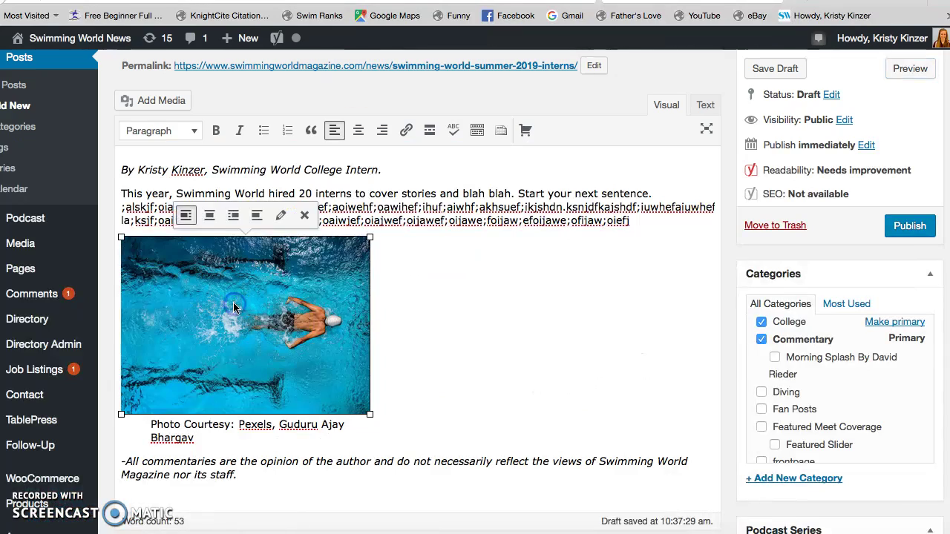
left_click(280, 216)
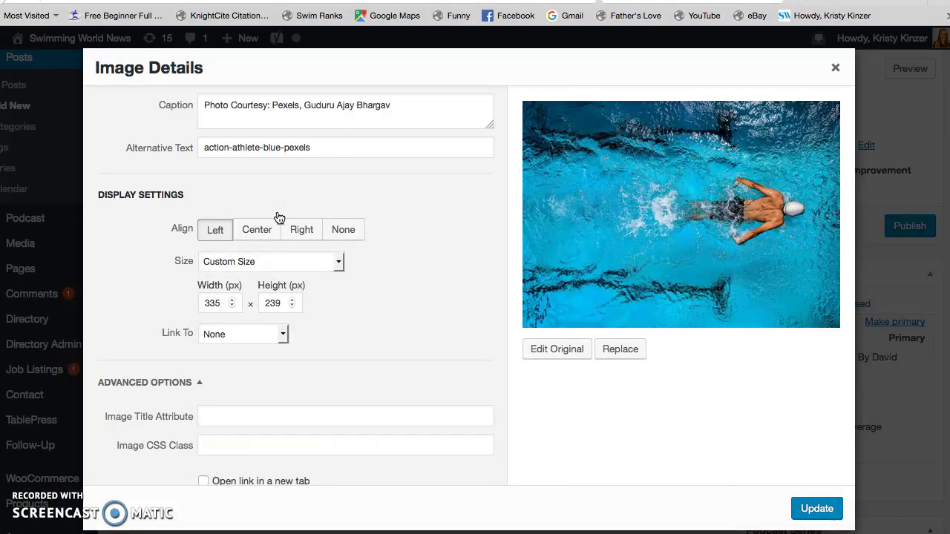
left_click(289, 262)
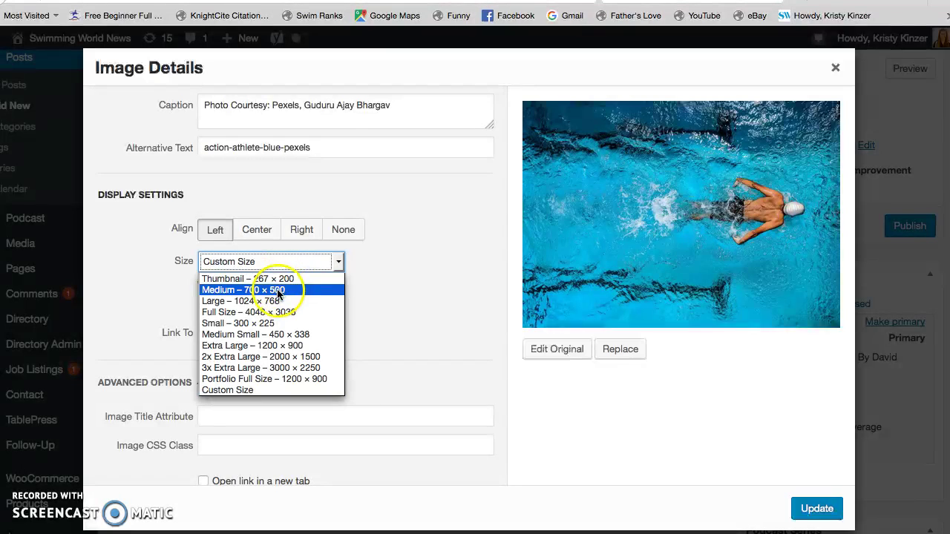
left_click(276, 293)
left_click(257, 230)
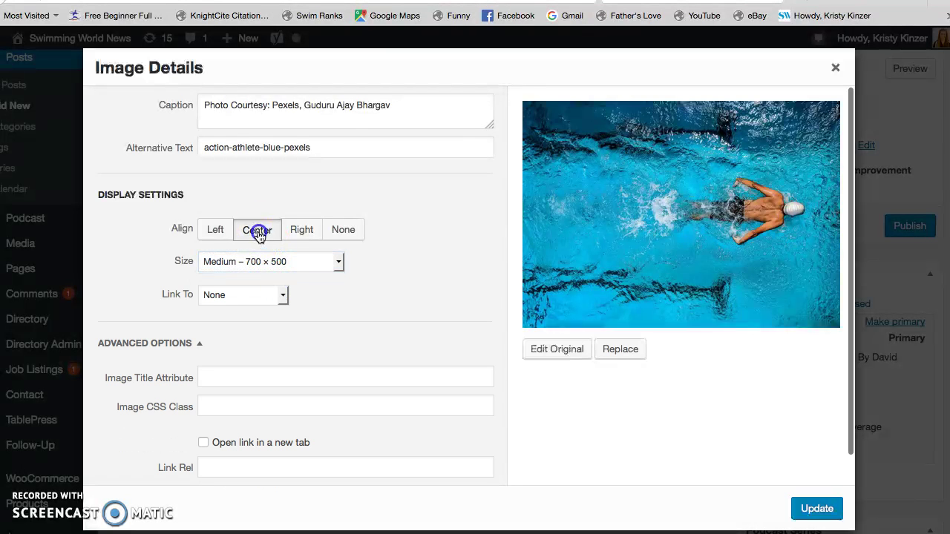
left_click(817, 509)
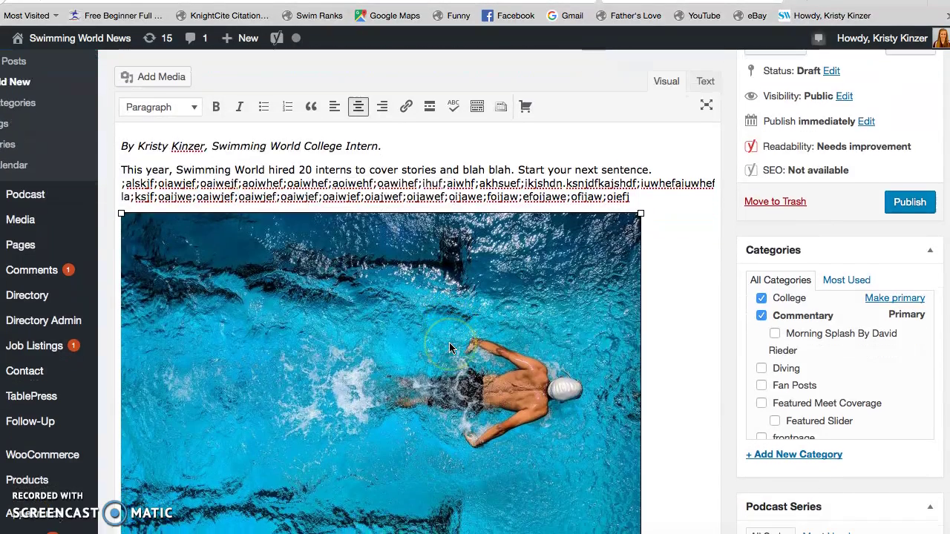
Step: Preview the post again and check the swimmer photo's placement, its caption and the closing disclaimer
scroll(449, 347, "up", 3)
left_click(918, 131)
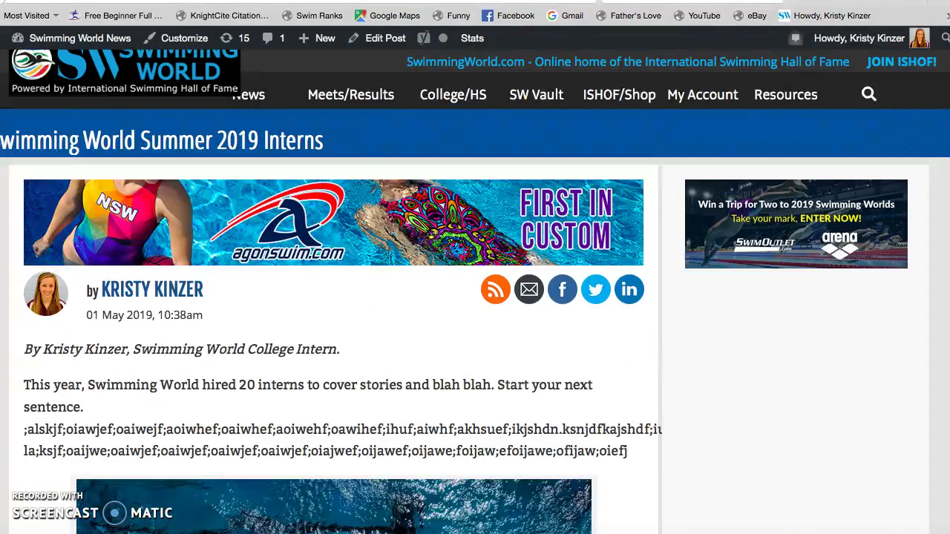
scroll(308, 361, "down", 5)
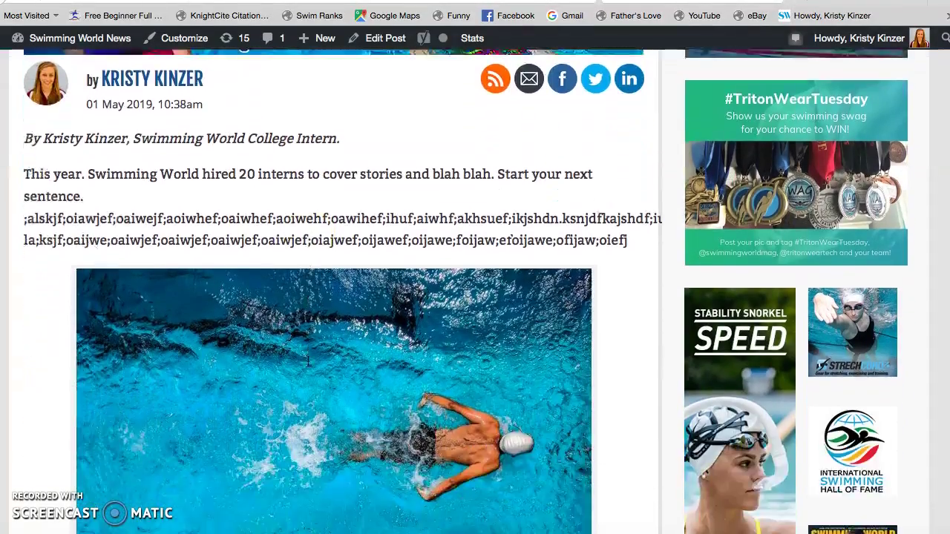
scroll(308, 361, "down", 4)
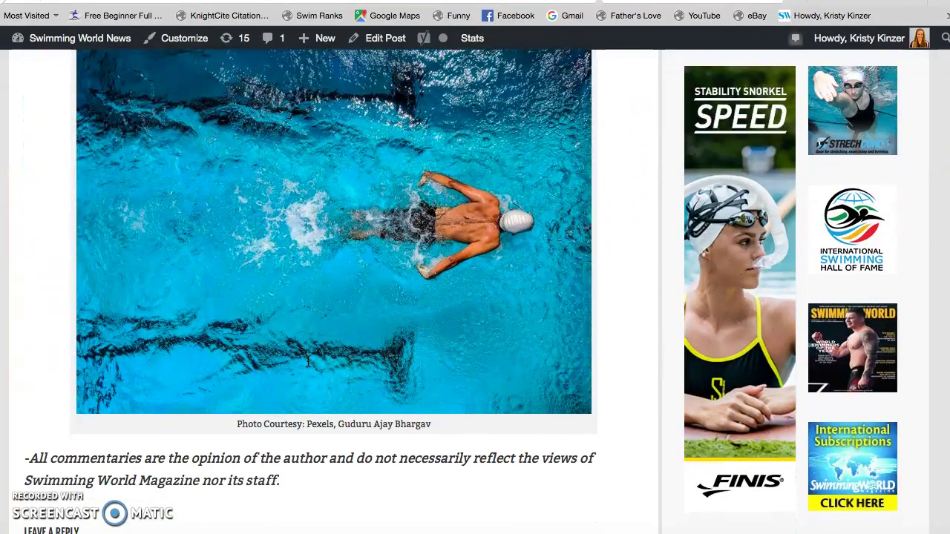
scroll(308, 362, "up", 5)
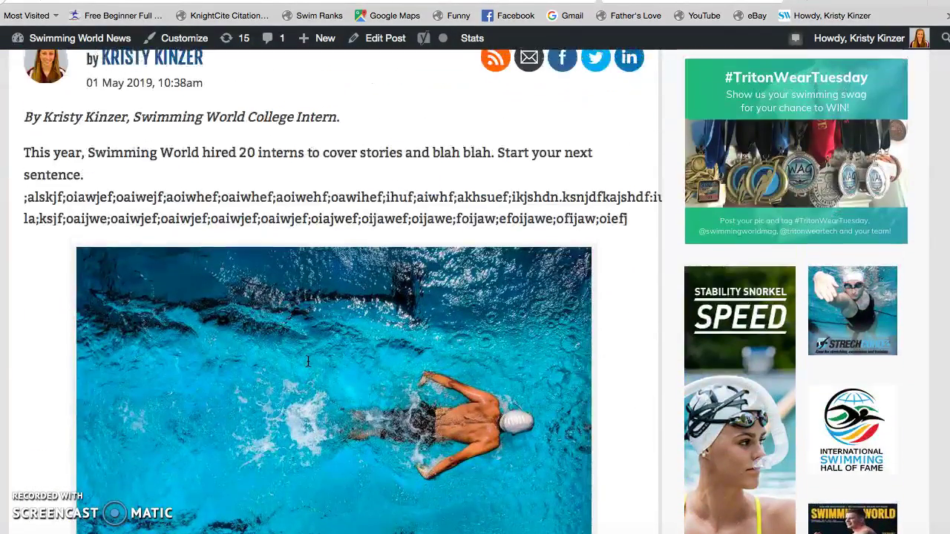
scroll(392, 86, "up", 5)
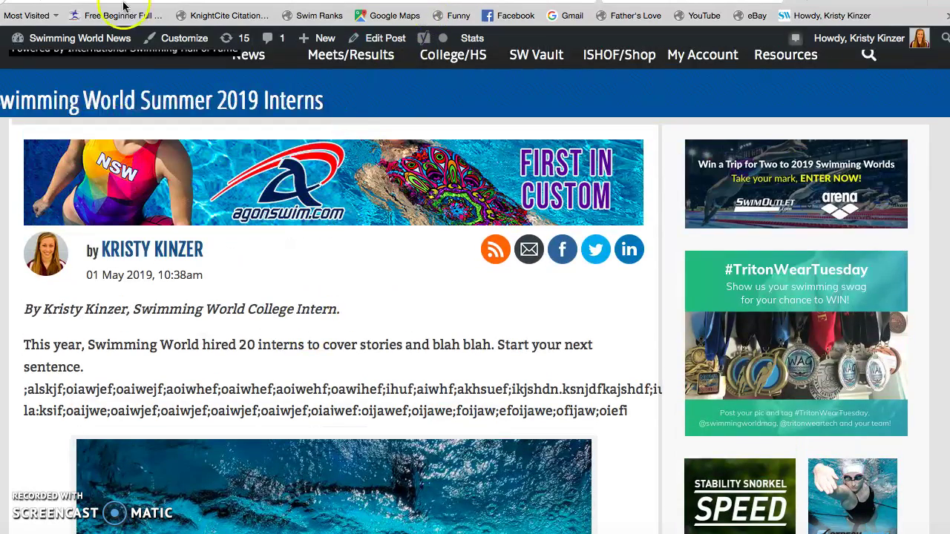